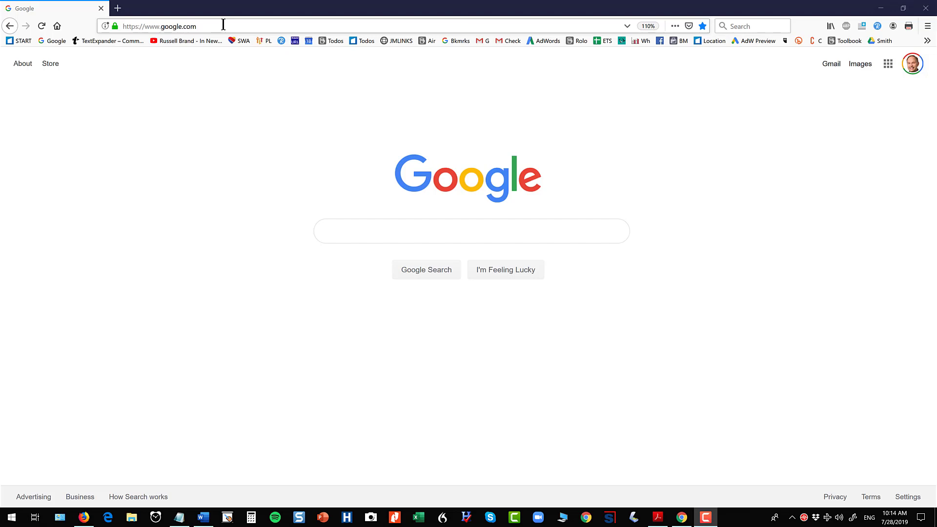
Step: Go to google.com/business and open the San Francisco location's dashboard
click(224, 25)
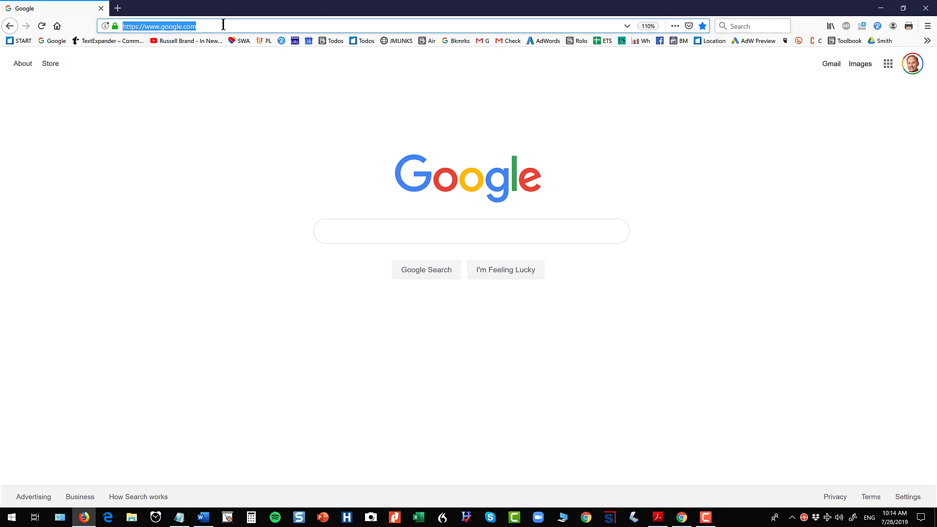
text(goog)
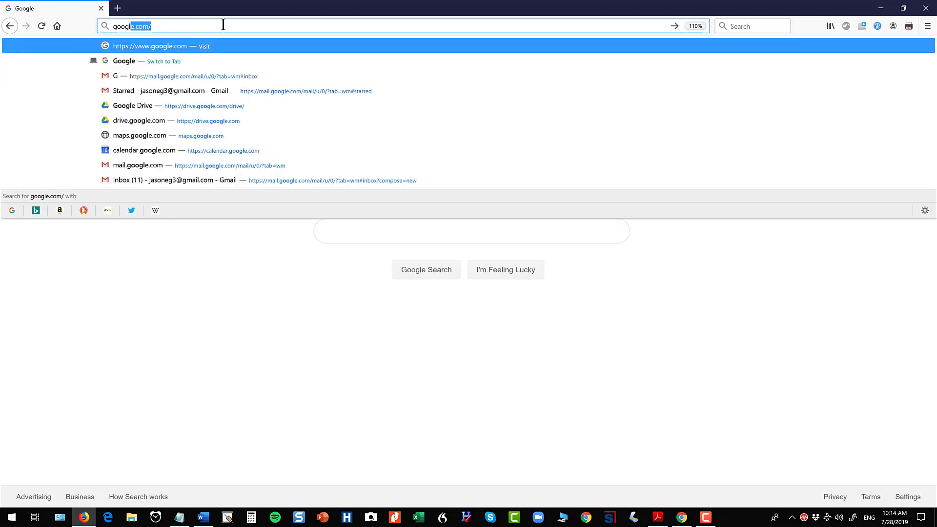
text(le.com/busin)
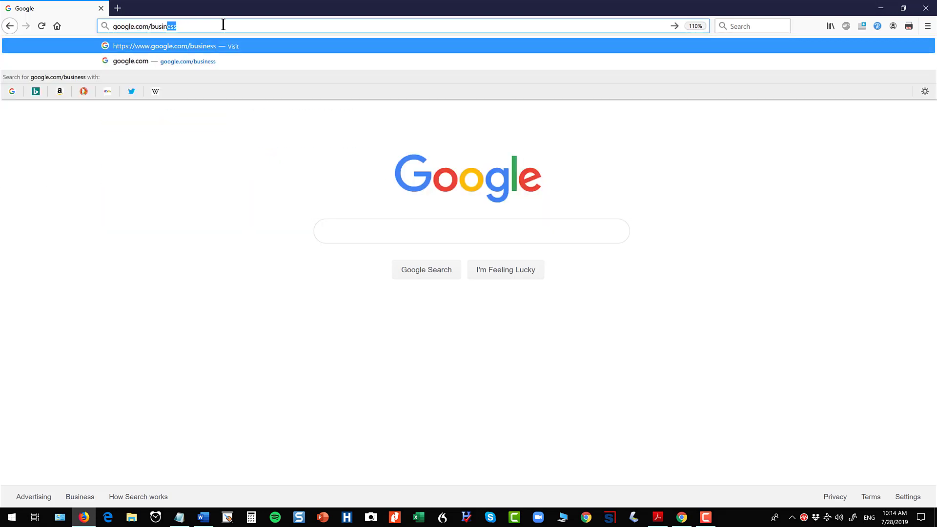
key(Return)
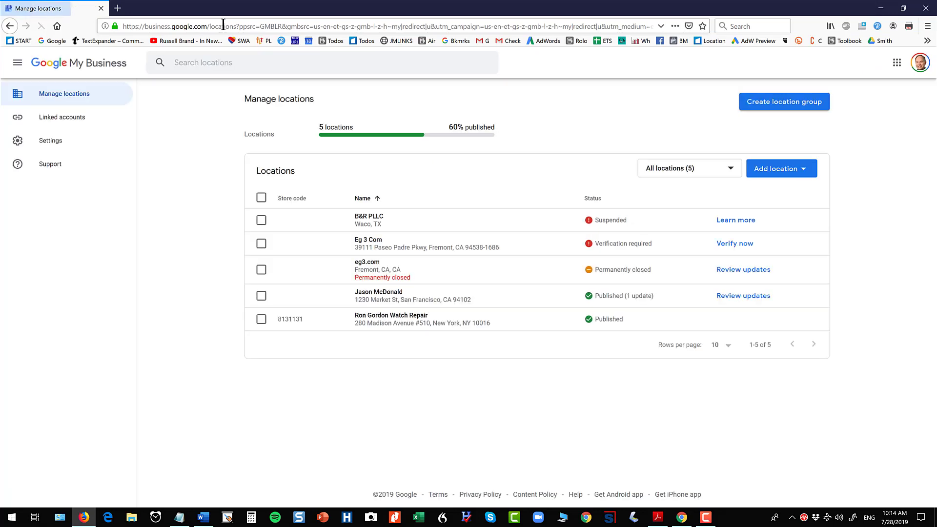
click(392, 302)
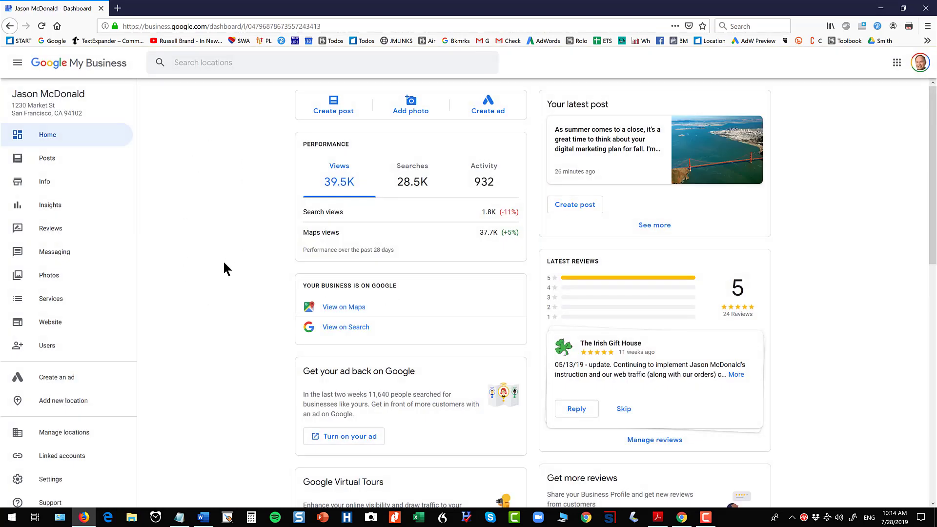
Step: Open the location's Info page from the left sidebar
click(52, 190)
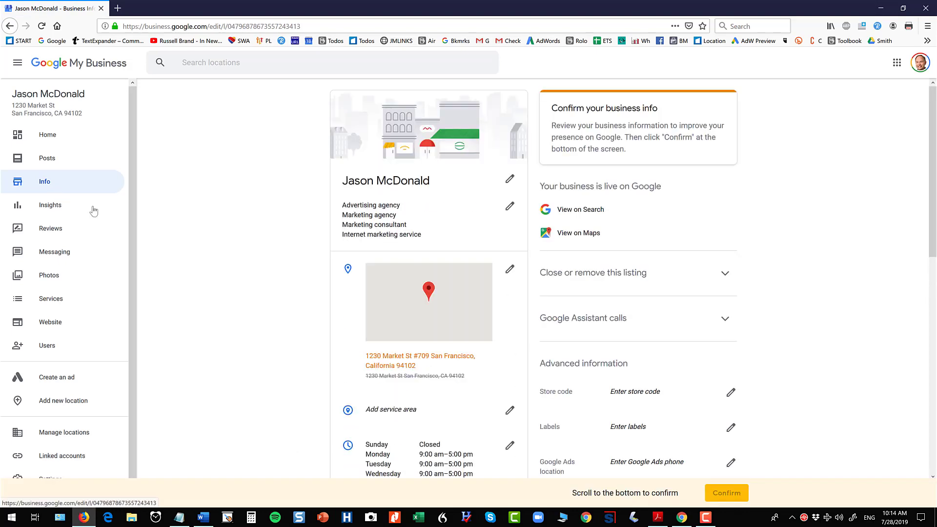
scroll(309, 246, down, 2)
scroll(310, 246, down, 3)
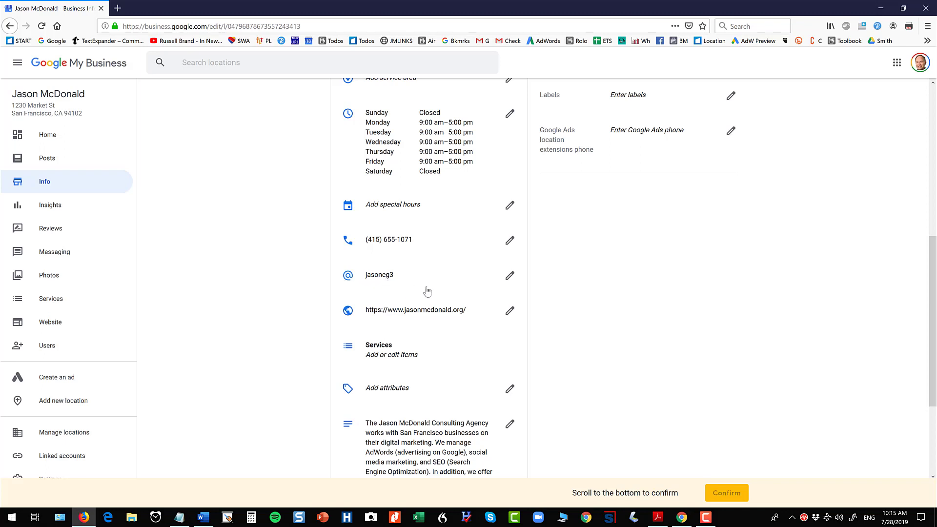
click(510, 277)
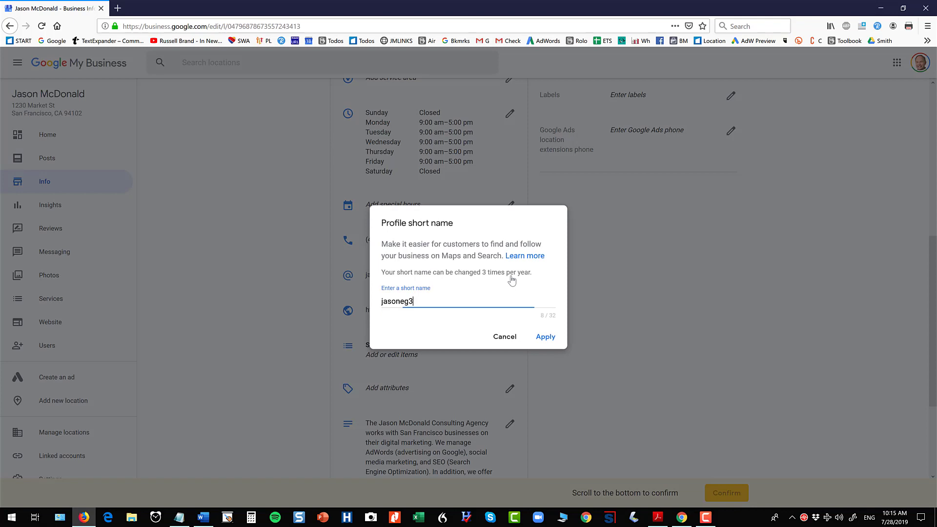
drag(413, 302, 382, 302)
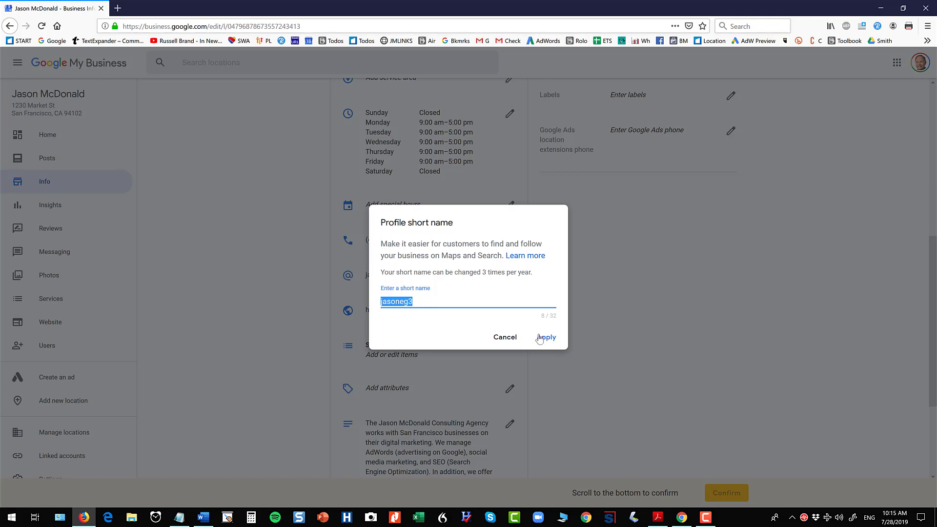
click(505, 338)
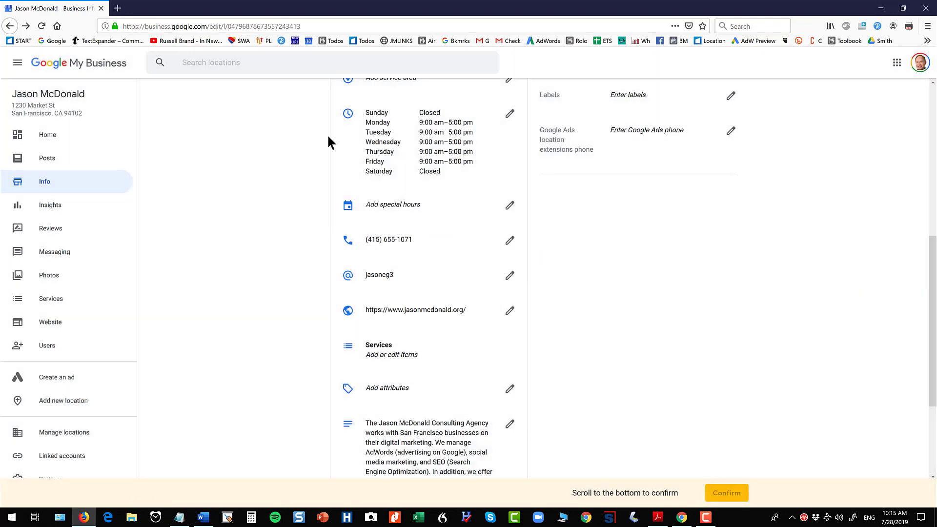
Step: Open a new private window and visit g.page/jasoneg3
click(928, 26)
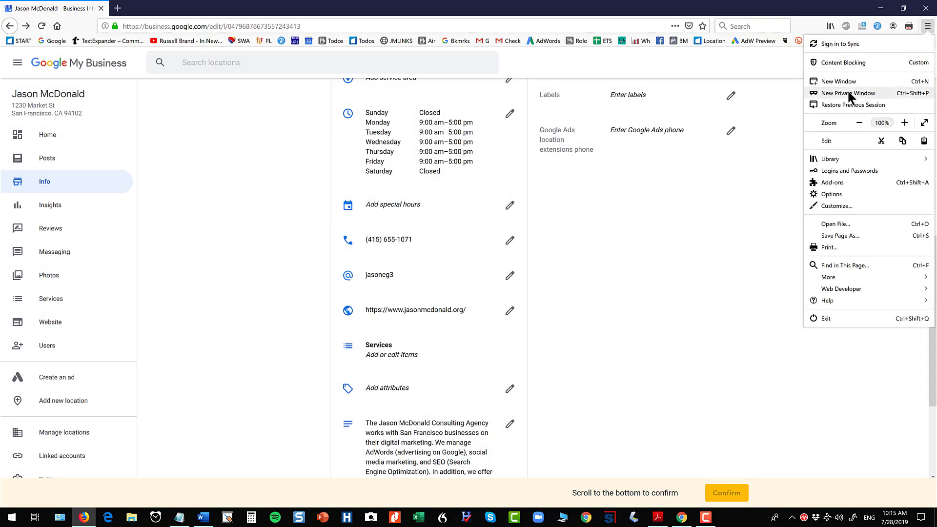
click(847, 92)
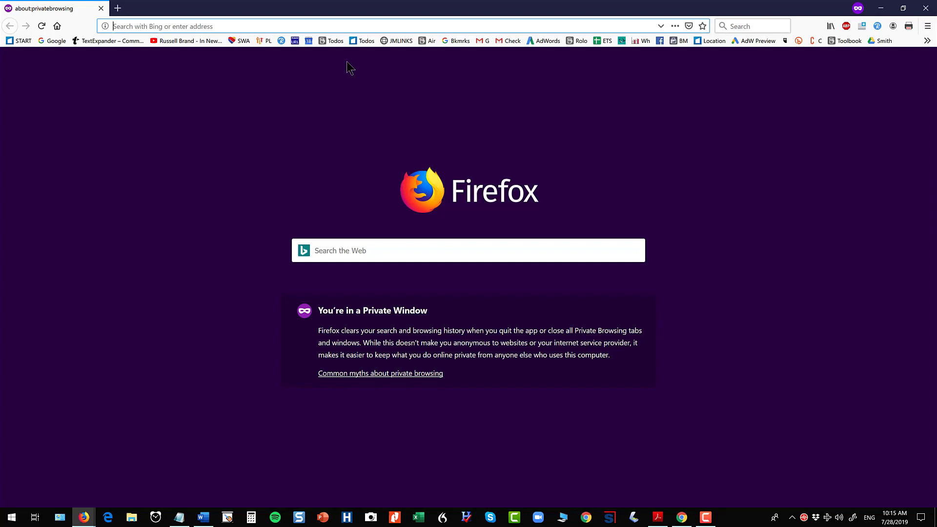
text(g.page)
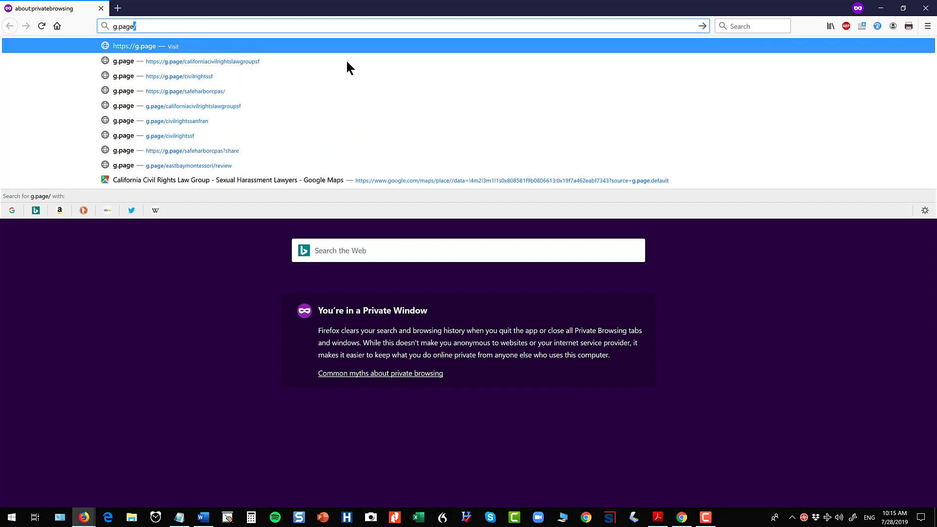
text(/jason)
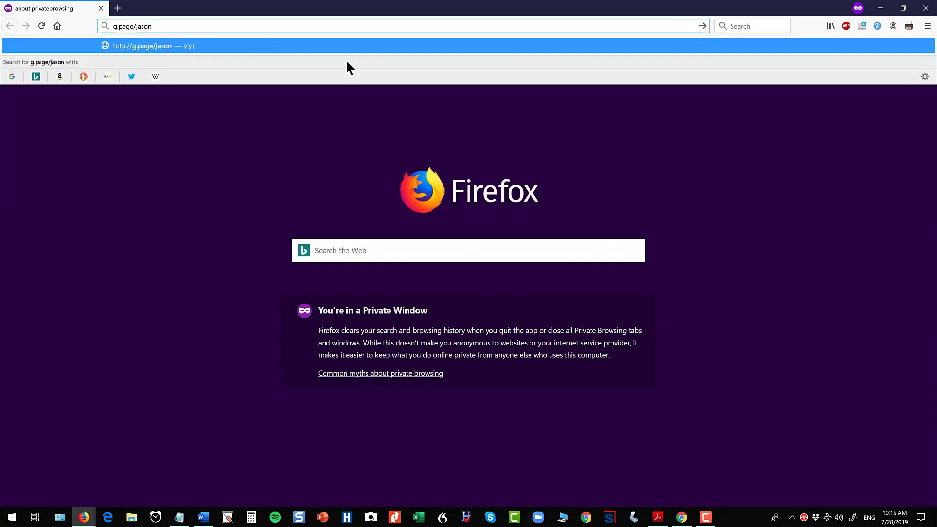
text(eg)
text(3)
key(Return)
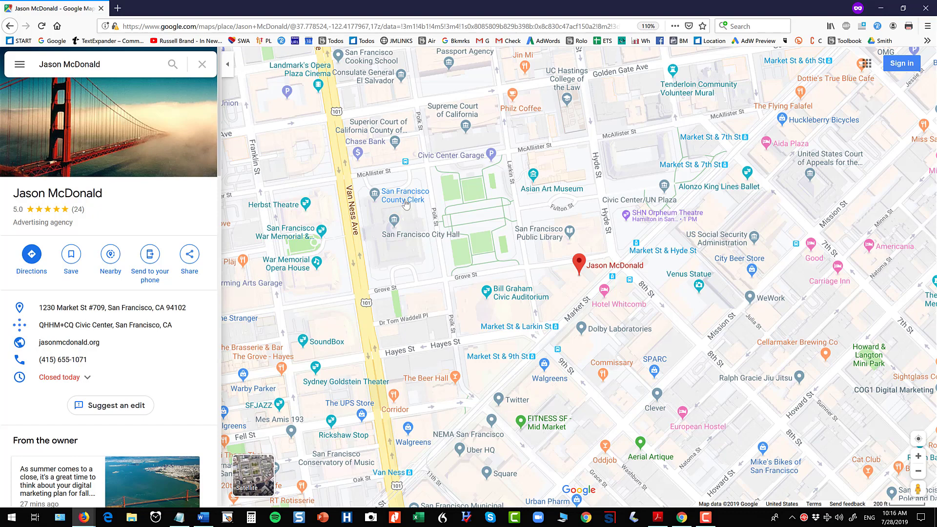
scroll(119, 324, down, 5)
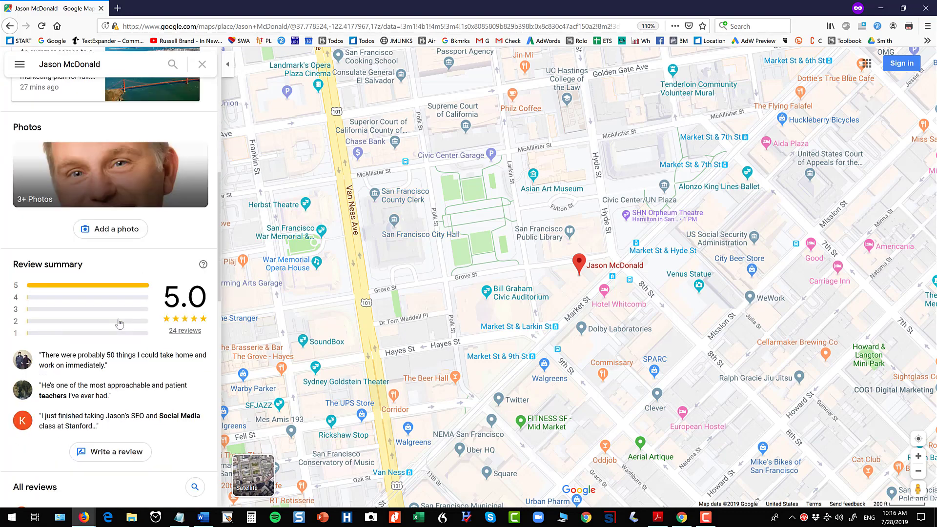
scroll(120, 324, down, 2)
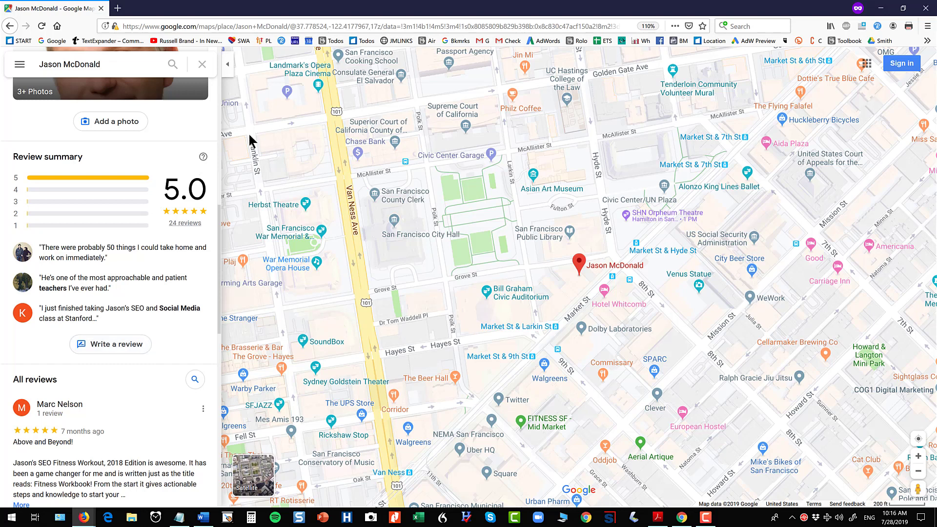
Step: Select the Maps listing's full address in the address bar
click(273, 27)
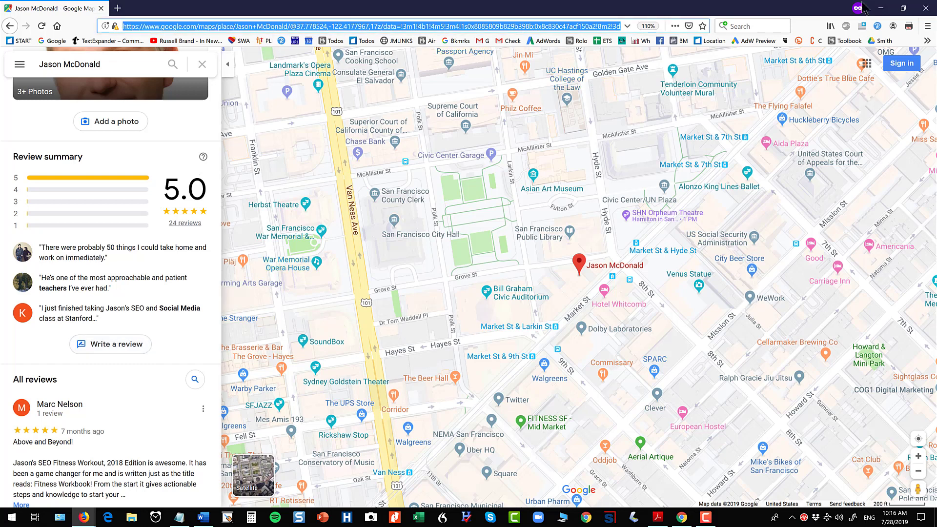
click(924, 9)
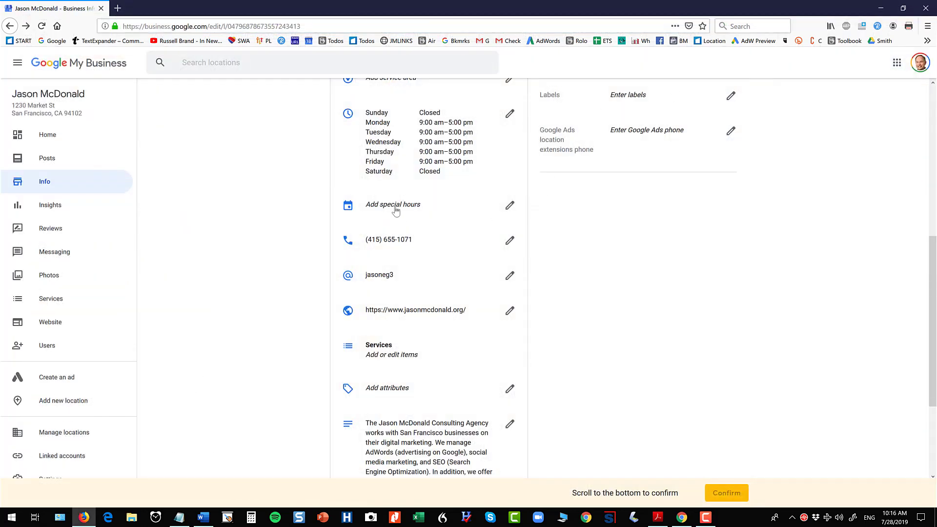